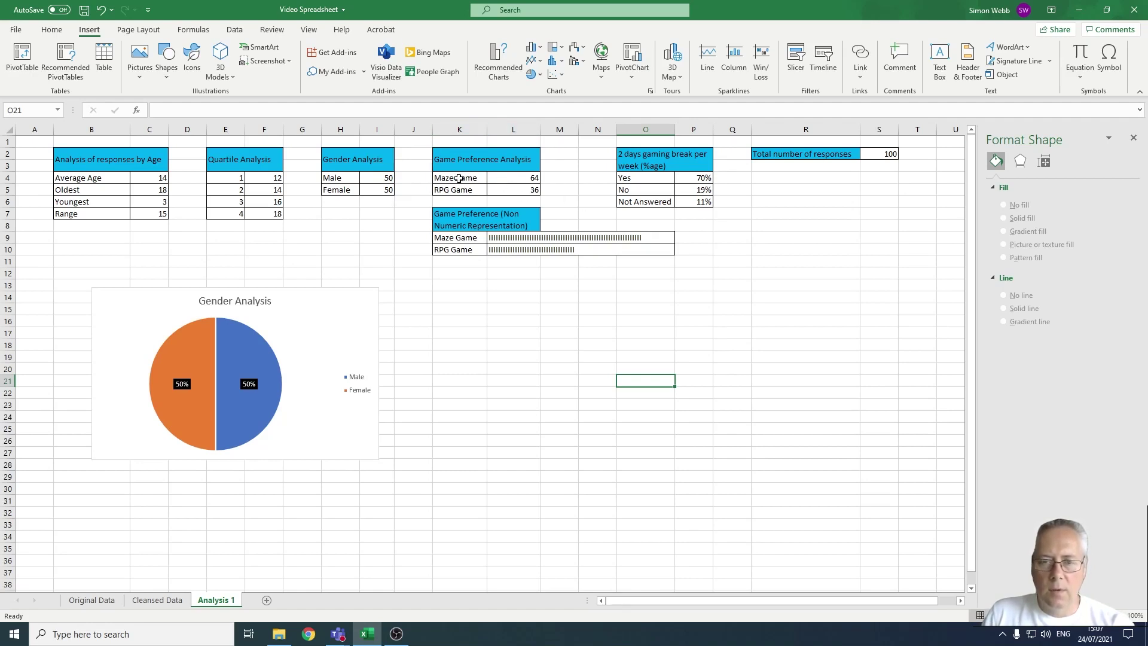
# Select the Maze Game and RPG Game counts in K4:L5 and pick the recommended Clustered Column chart.
pyautogui.moveTo(458, 179); pyautogui.dragTo(512, 189)
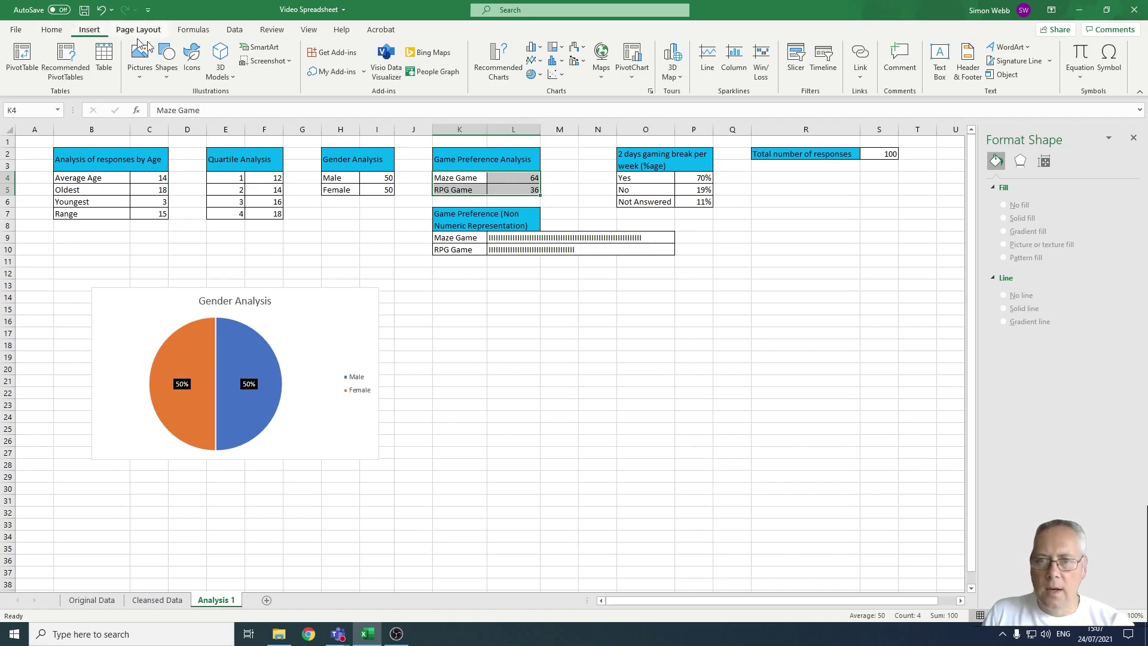
pyautogui.click(500, 71)
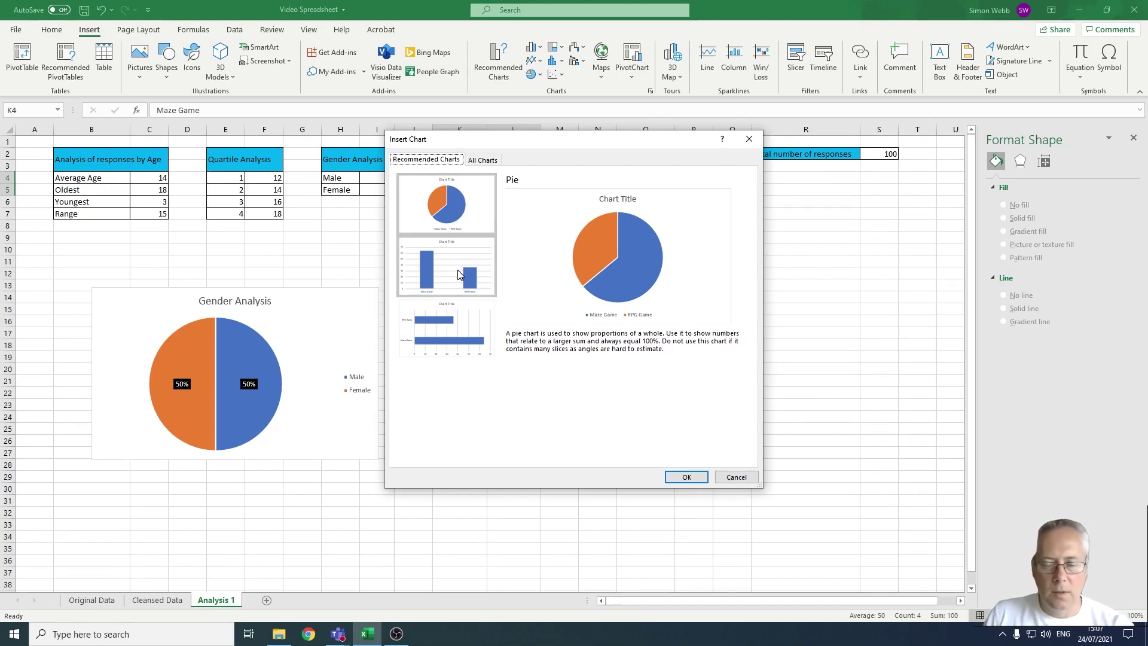
pyautogui.click(482, 160)
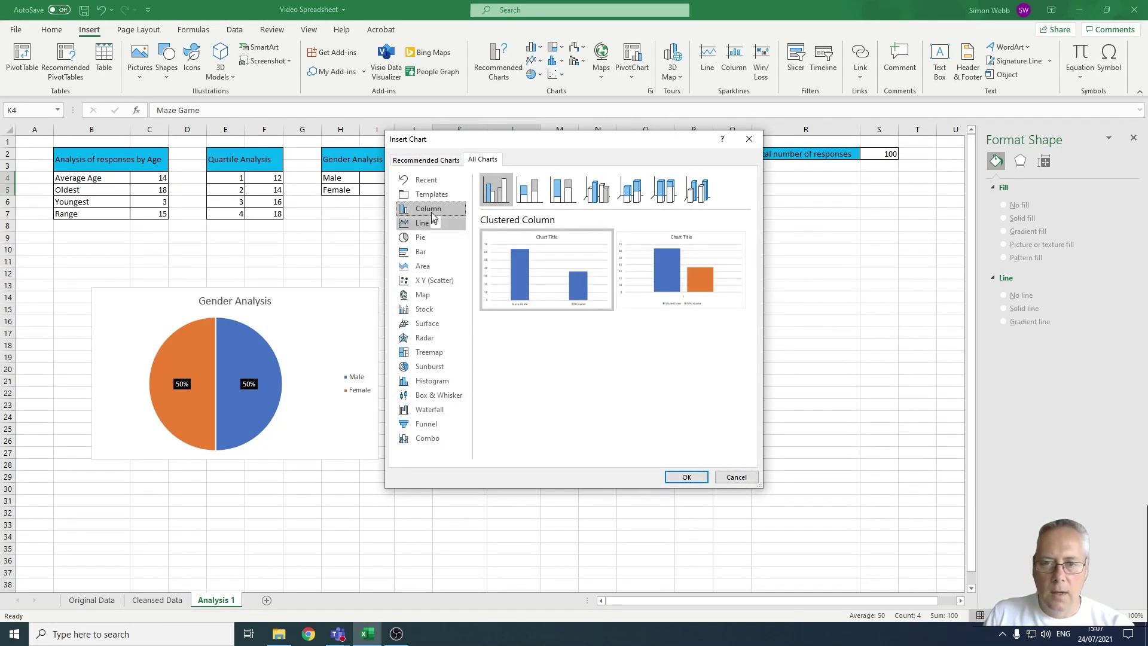
pyautogui.click(434, 163)
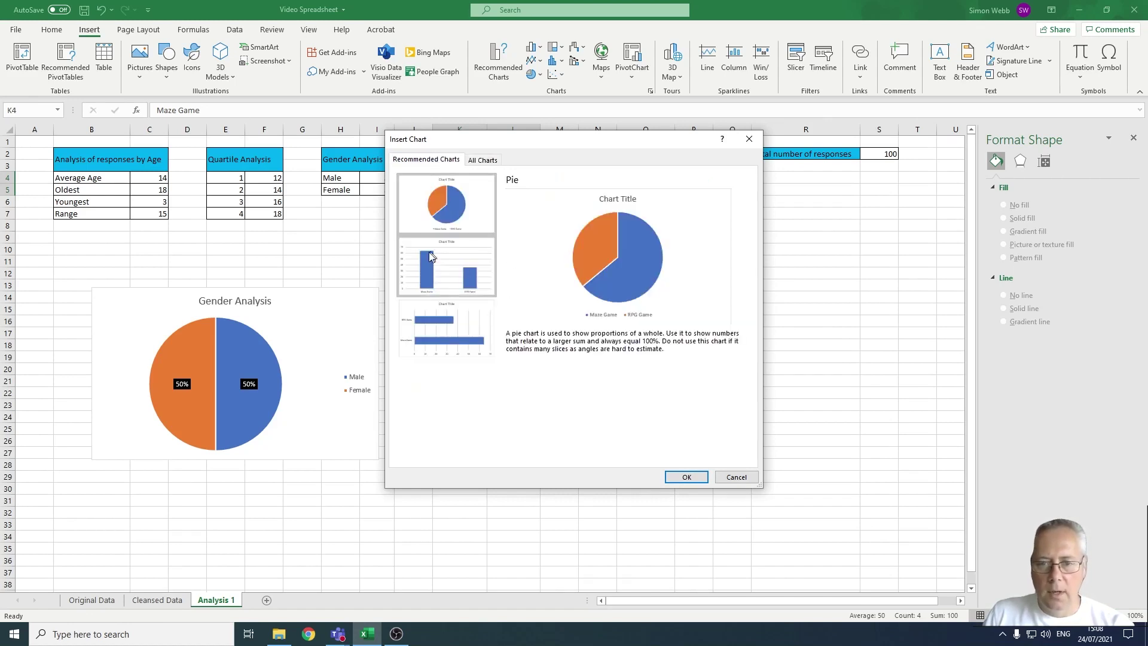
pyautogui.click(453, 268)
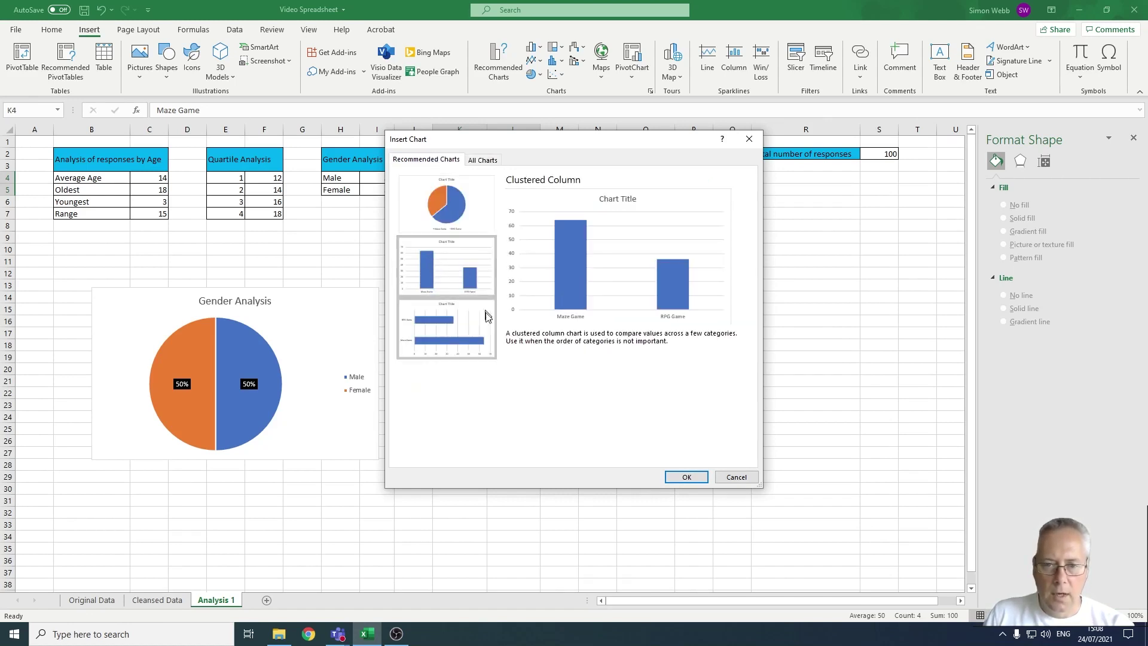
# Insert the clustered column chart and drag it right, clear of the pie chart's Male/Female legend.
pyautogui.click(687, 477)
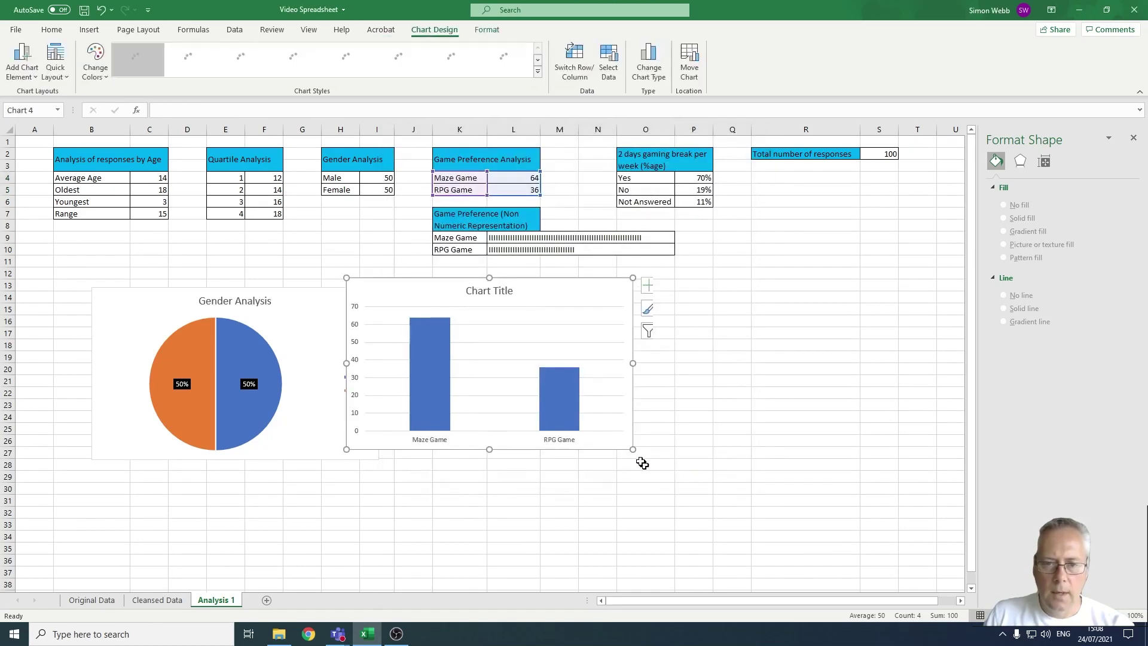
pyautogui.moveTo(538, 281); pyautogui.dragTo(646, 286)
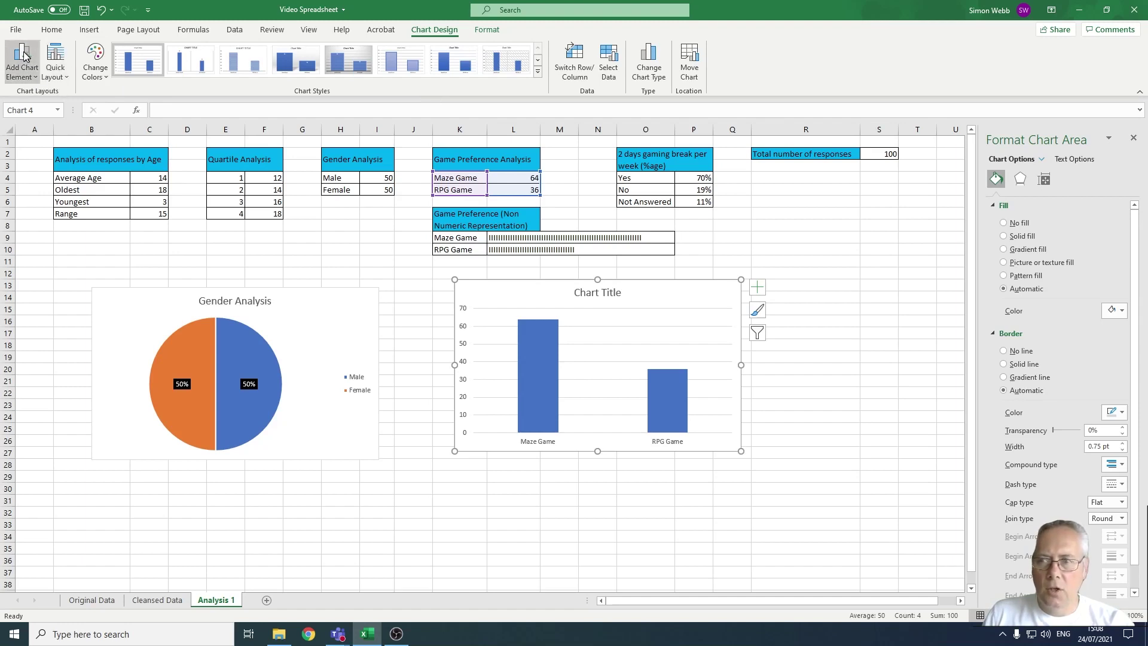
pyautogui.click(494, 33)
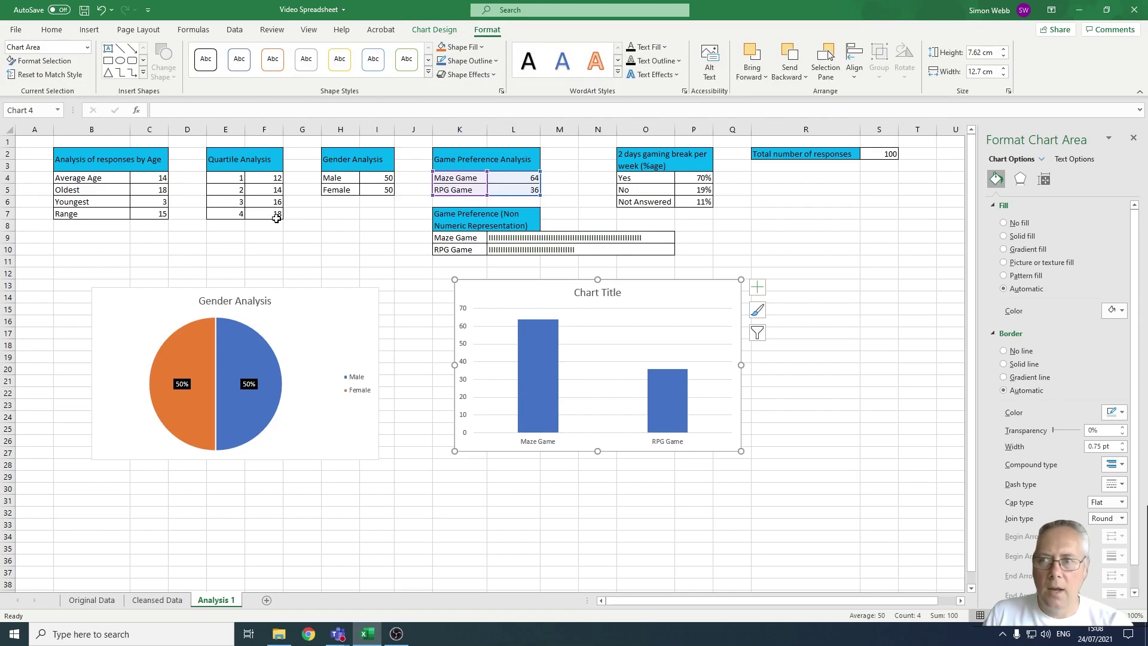
pyautogui.click(411, 348)
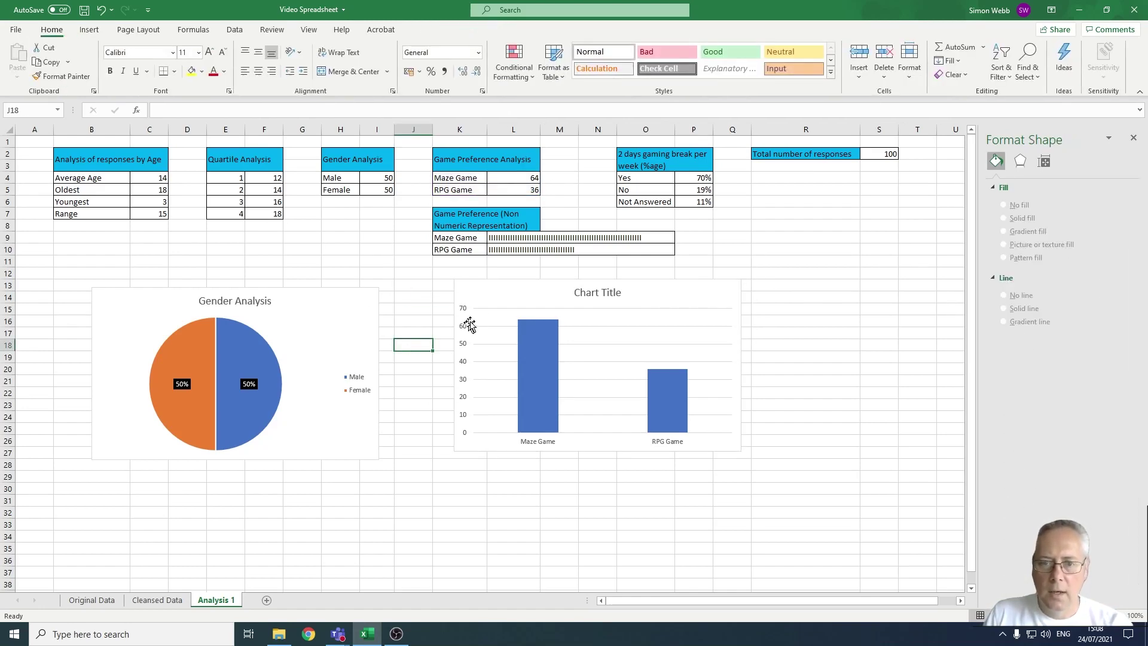
pyautogui.click(487, 289)
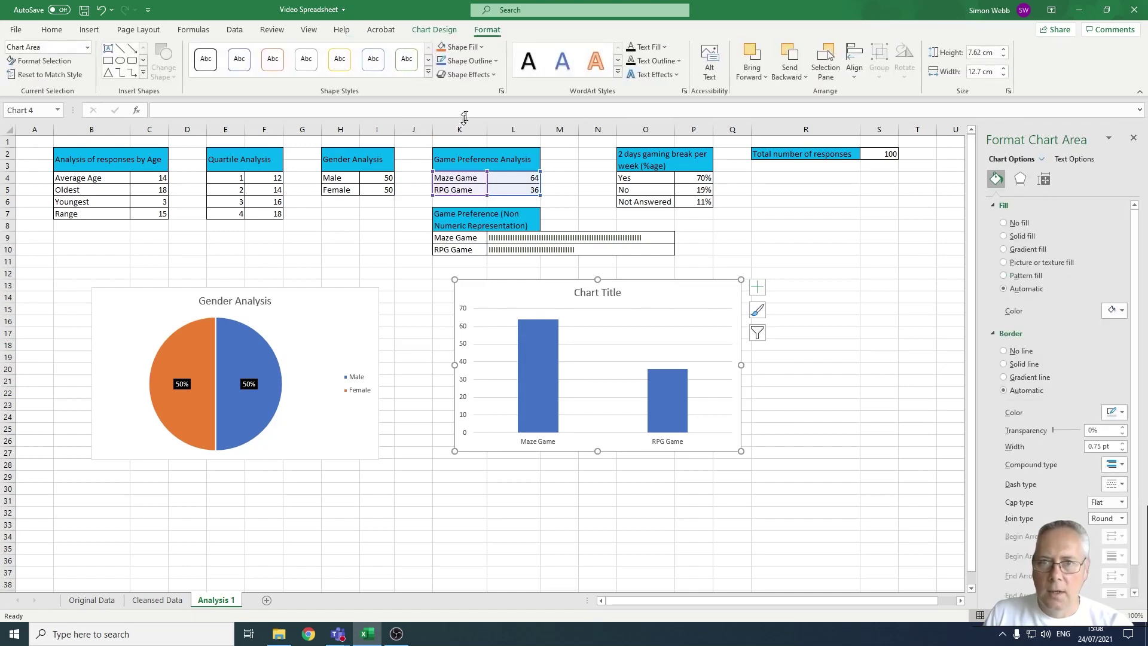
pyautogui.click(441, 31)
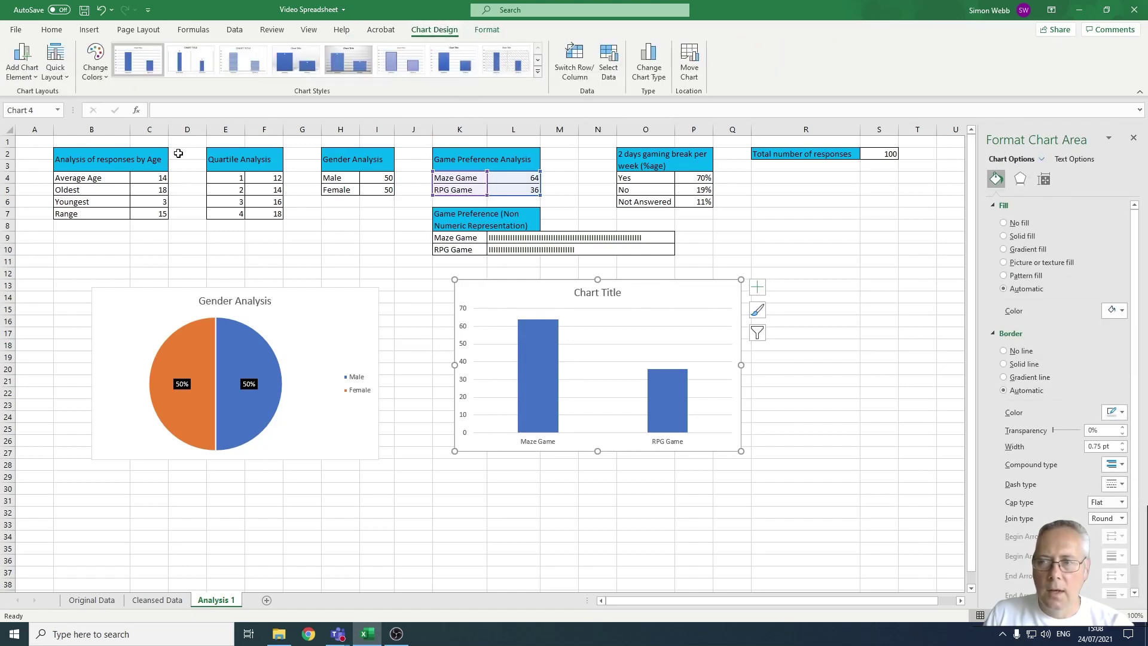
# Add a chart title above the columns and set it to 'Game Preference'.
pyautogui.click(25, 82)
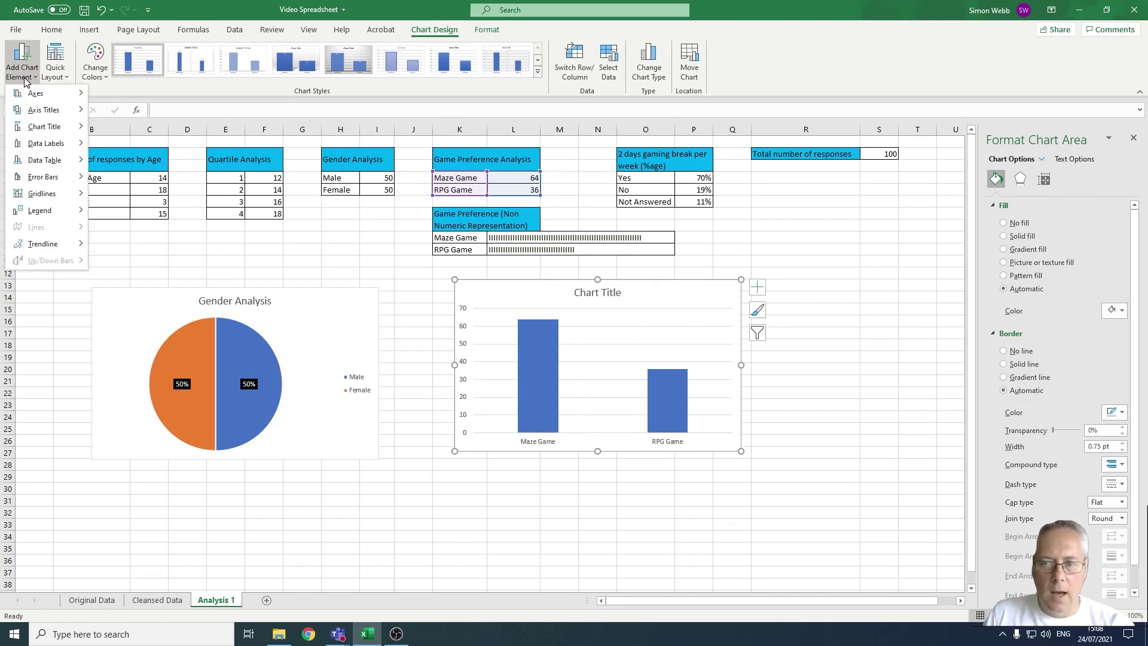
pyautogui.moveTo(45, 126)
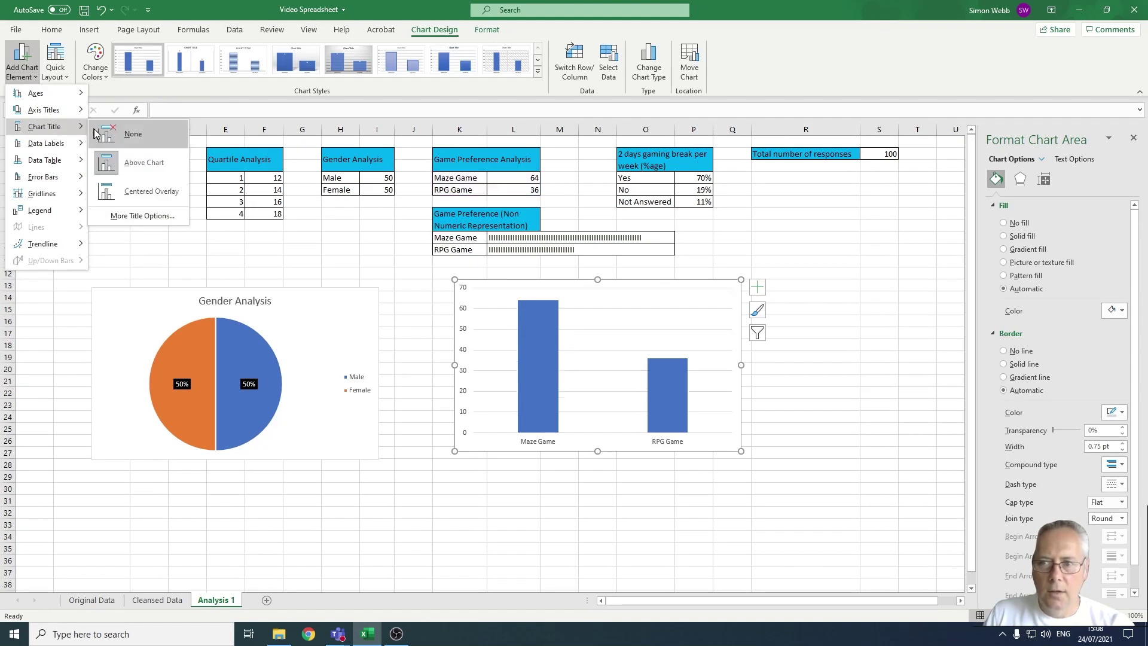
pyautogui.click(146, 171)
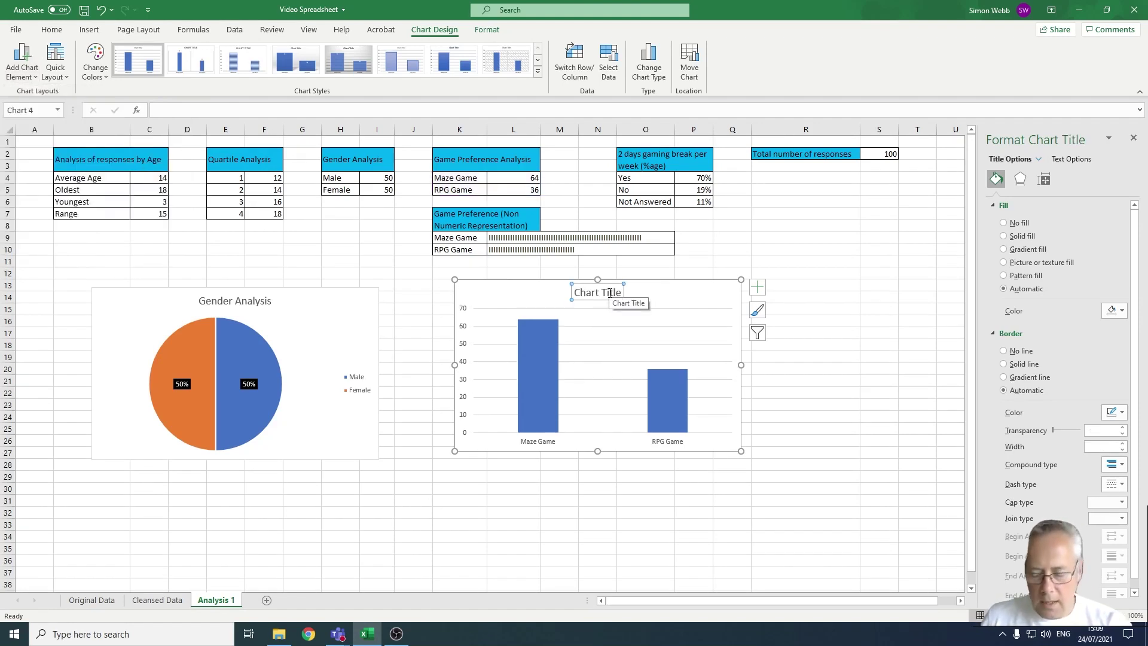
pyautogui.write('GamePreference')
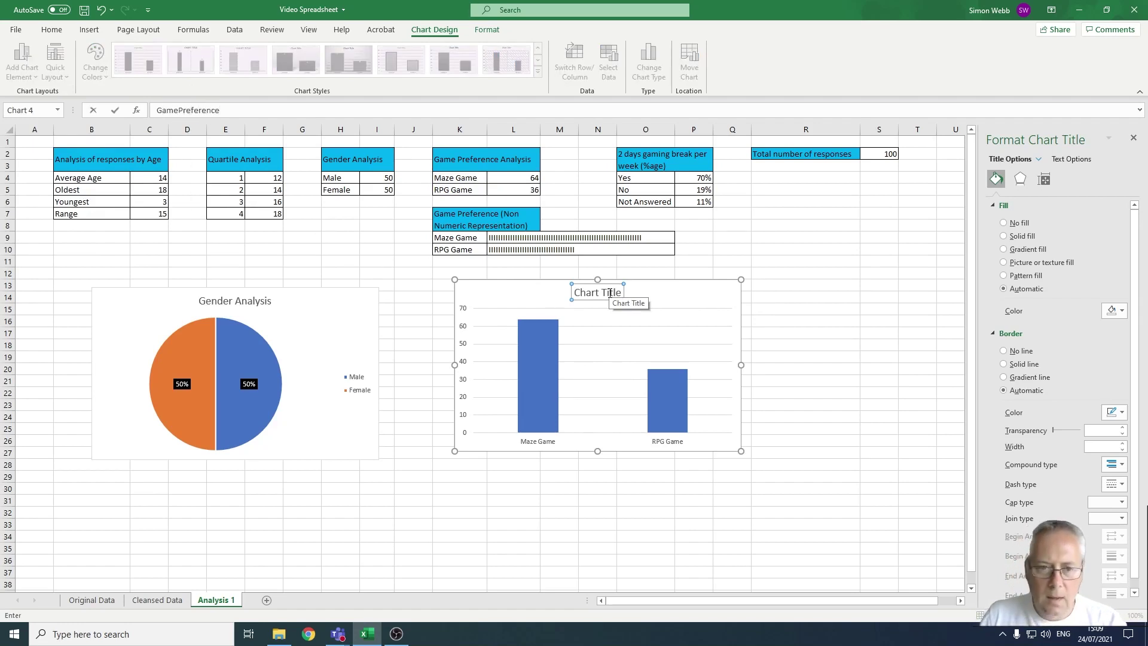
pyautogui.press('Return')
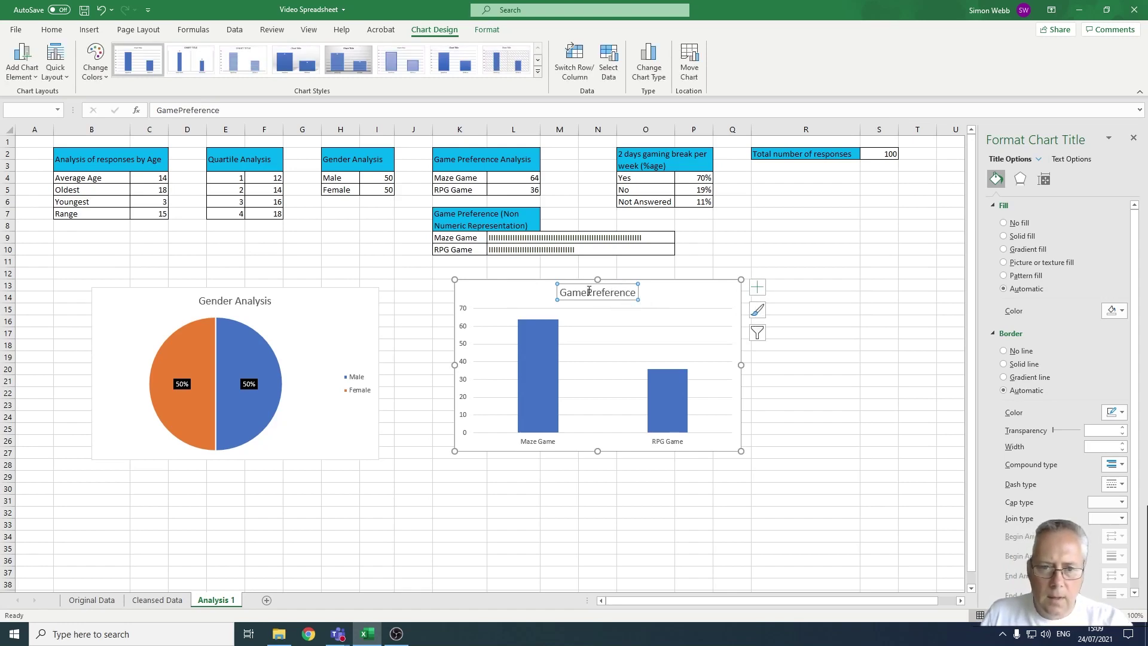
pyautogui.click(587, 292)
pyautogui.click(643, 340)
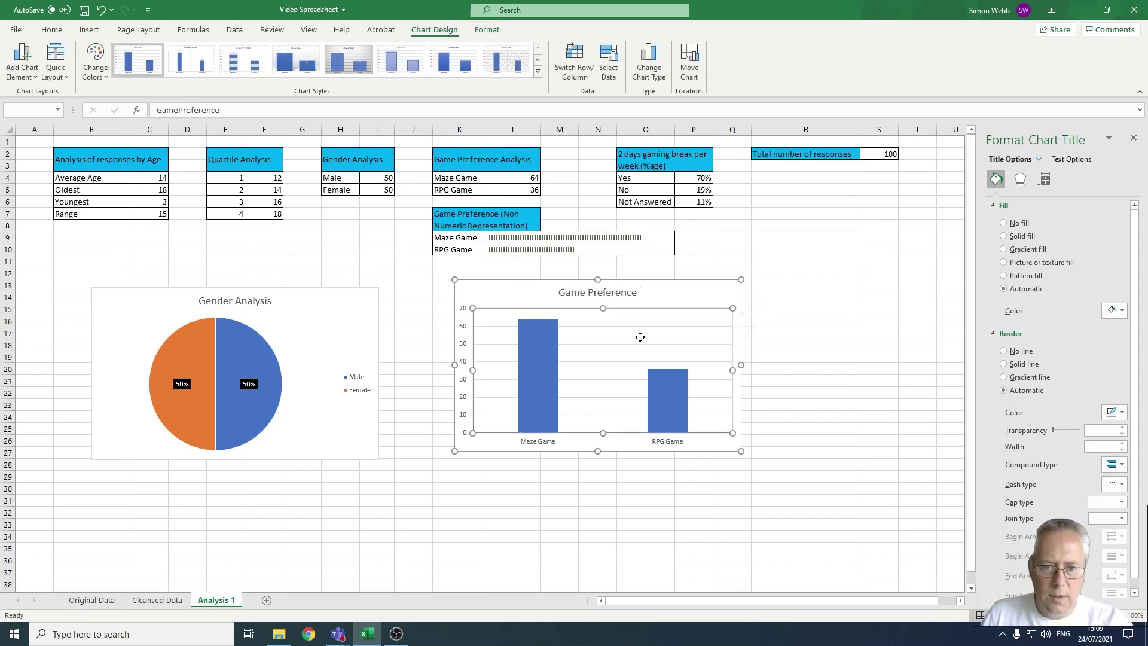
pyautogui.click(652, 296)
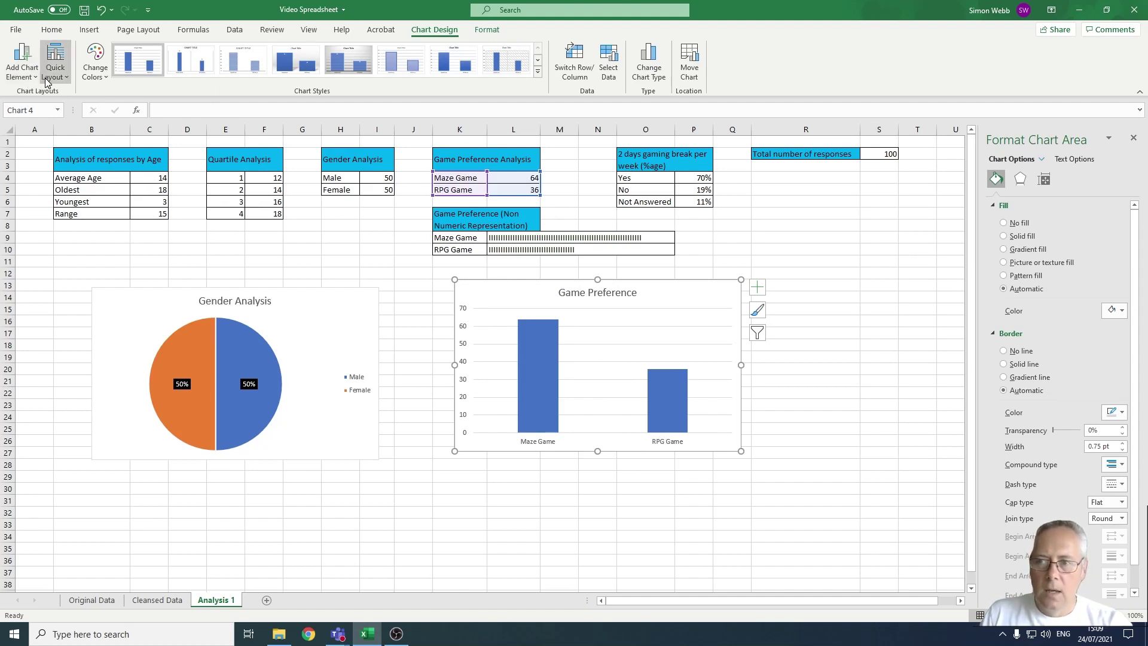
pyautogui.click(24, 71)
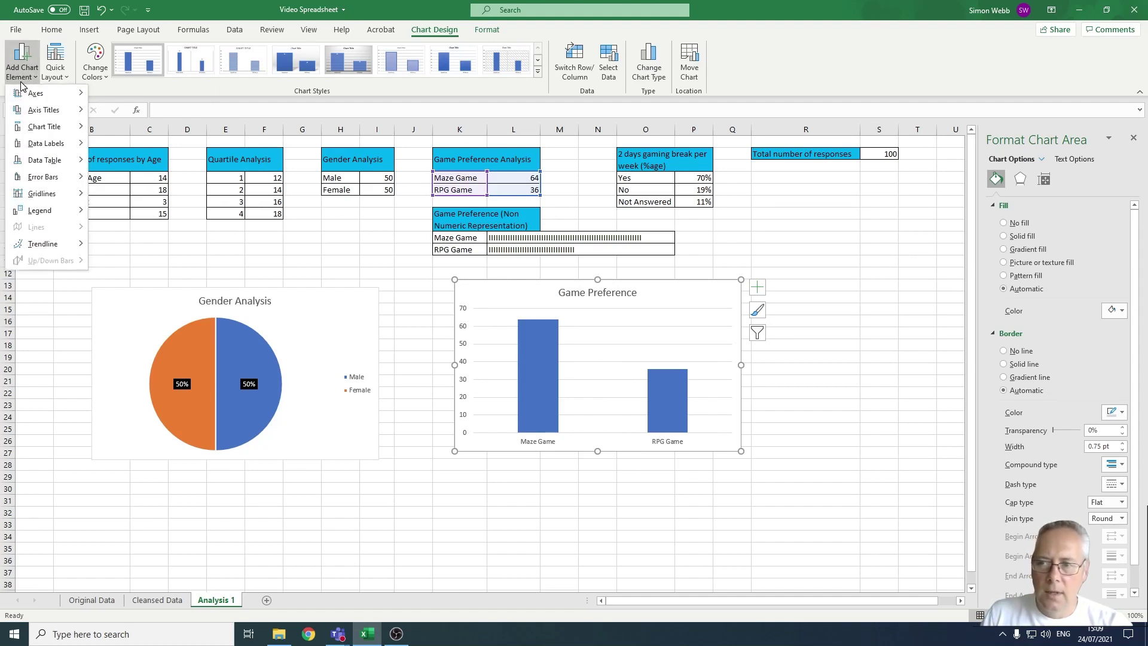
# Add a primary horizontal axis title reading 'Game Option'.
pyautogui.moveTo(28, 114)
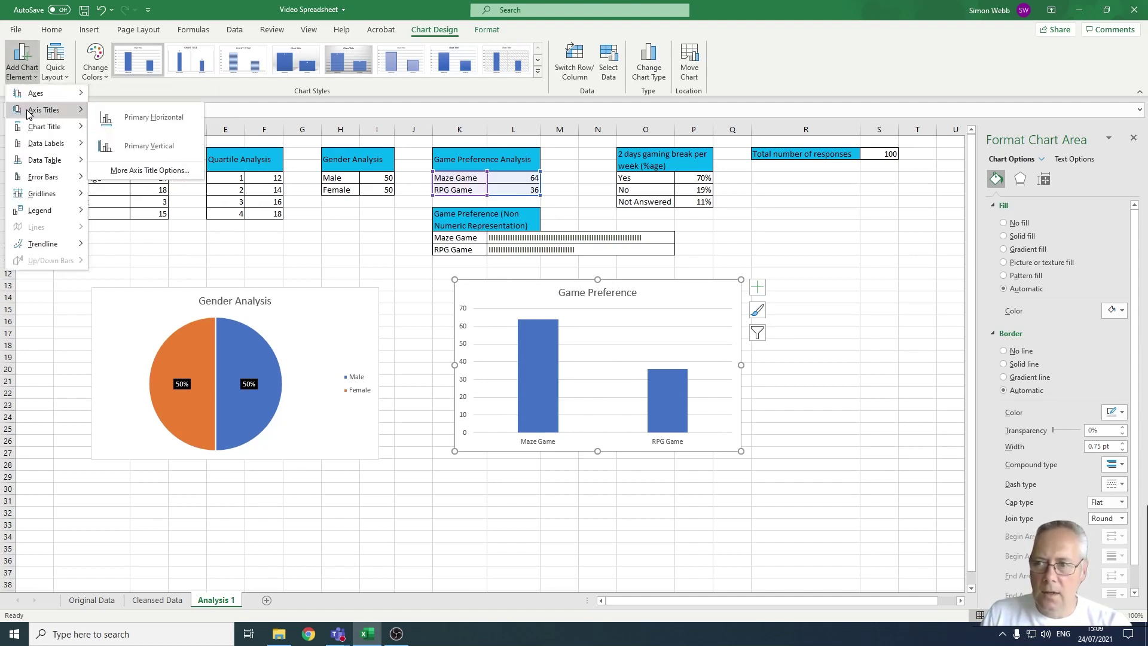
pyautogui.click(151, 119)
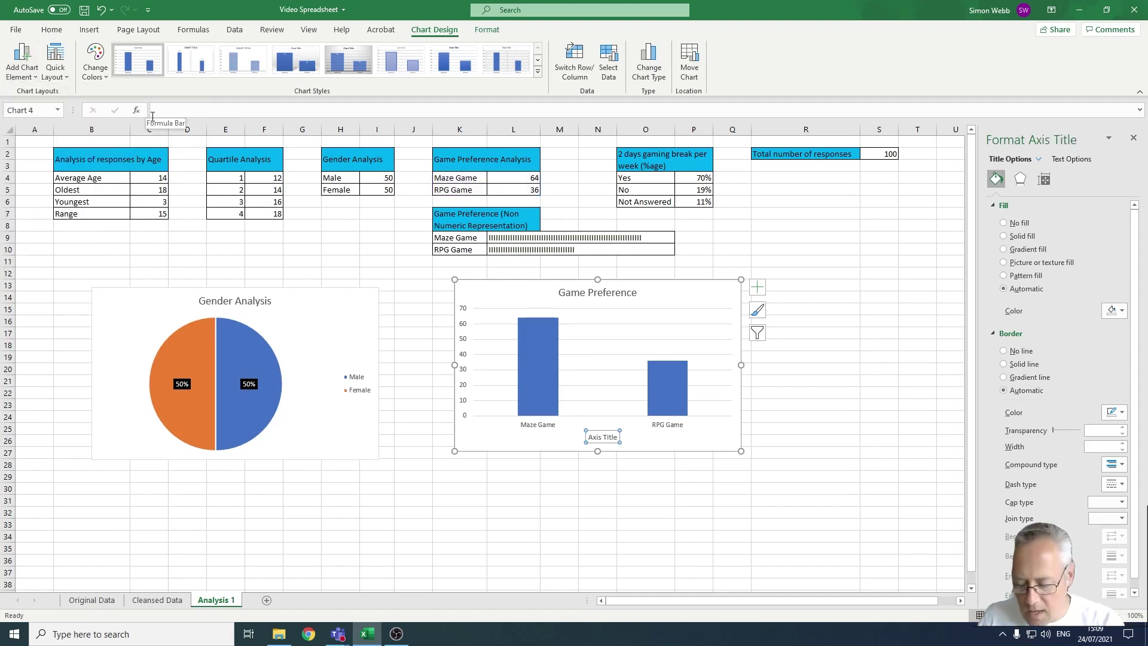
pyautogui.write('Game Option')
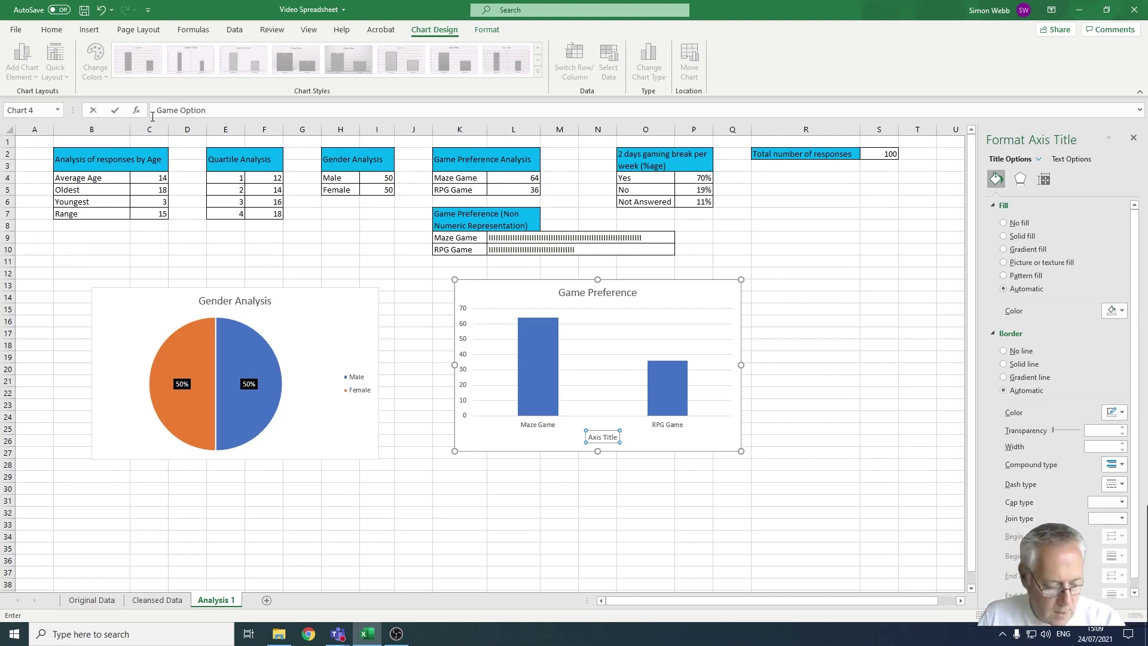
pyautogui.press('Return')
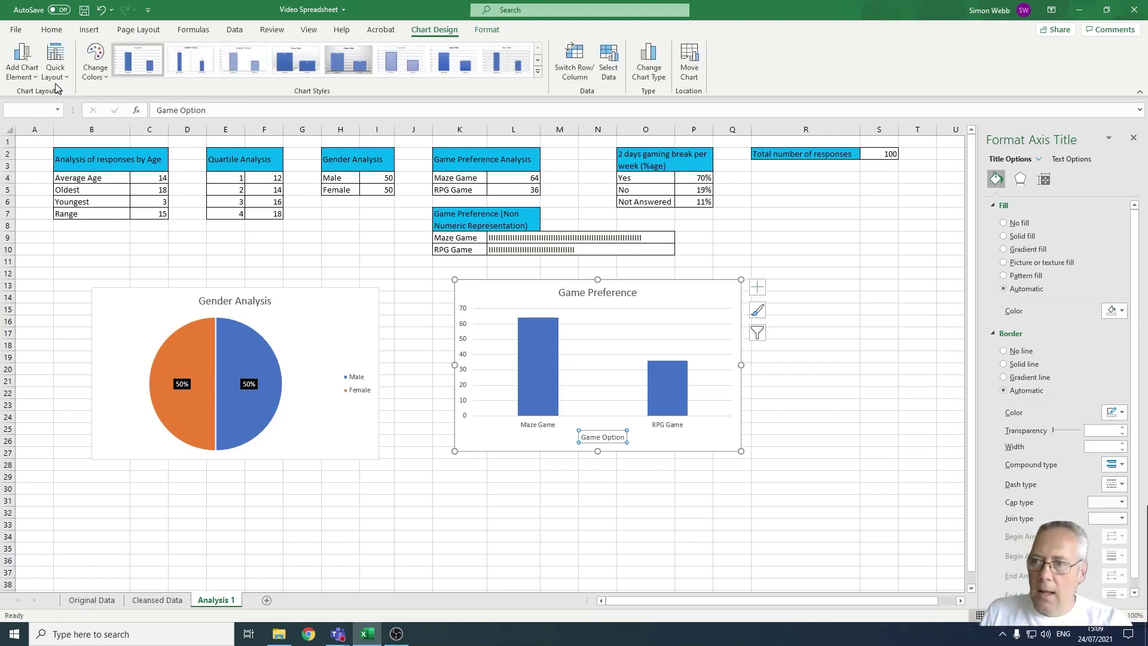
# Add a primary vertical axis title reading 'Number of People'.
pyautogui.click(24, 75)
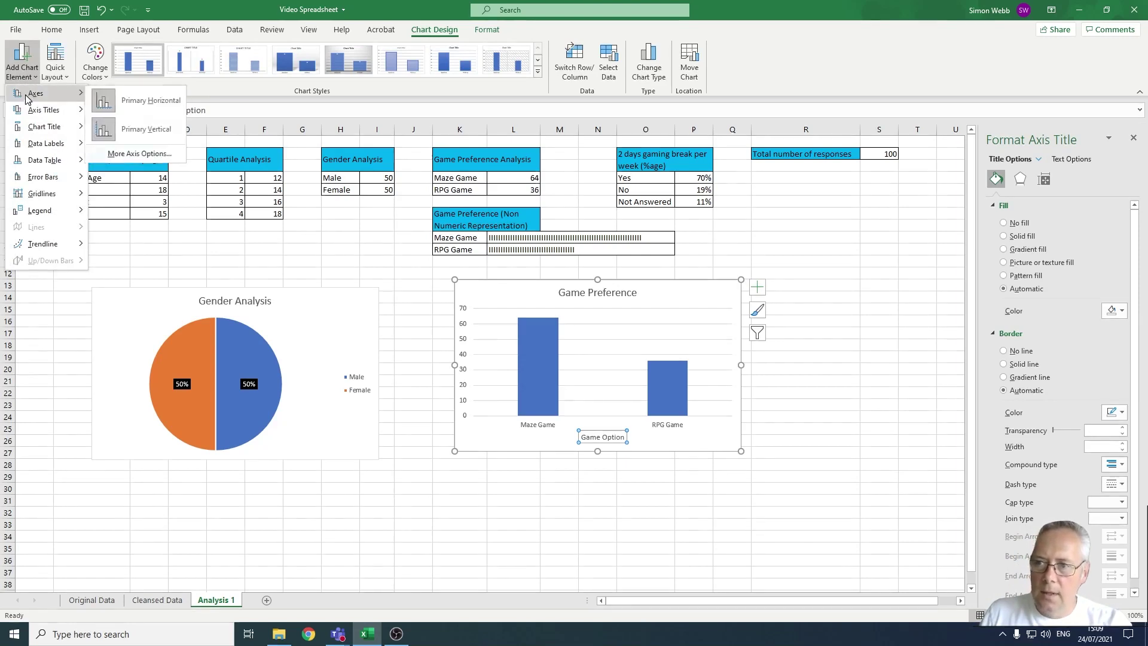
pyautogui.moveTo(39, 114)
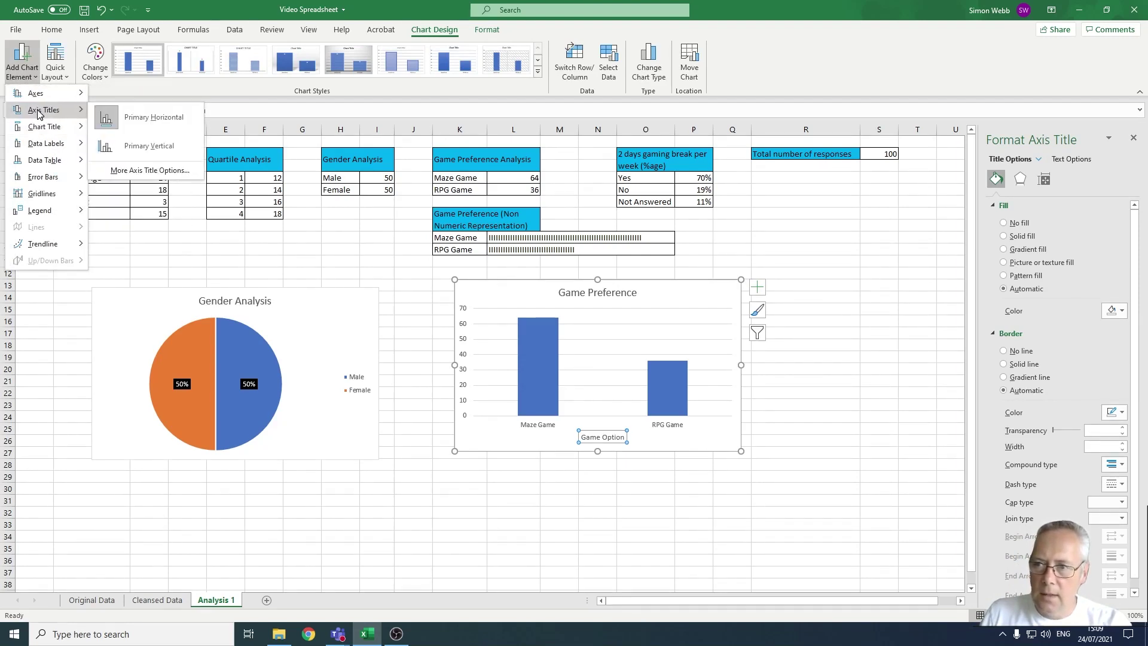
pyautogui.click(148, 150)
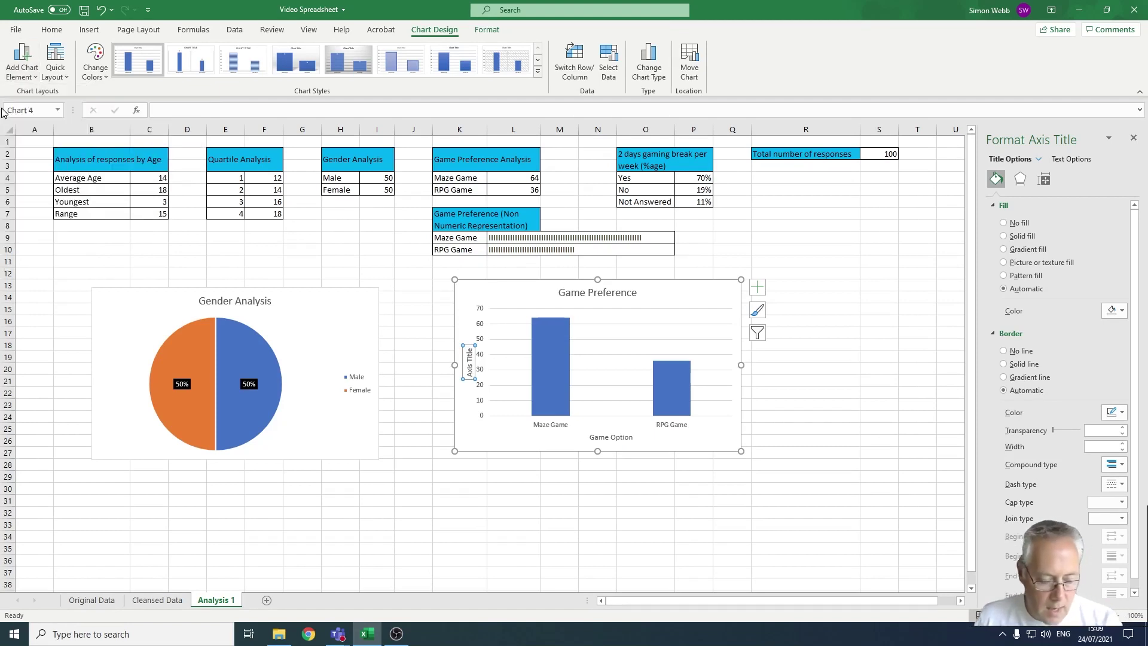
pyautogui.write('Number of People')
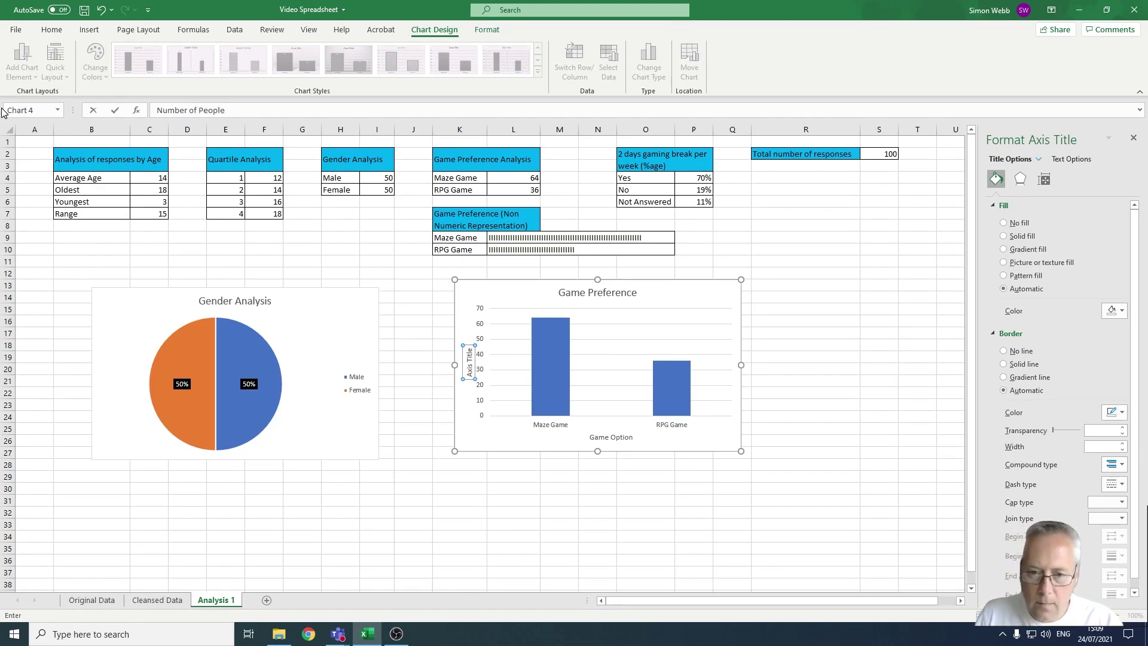
pyautogui.press('Return')
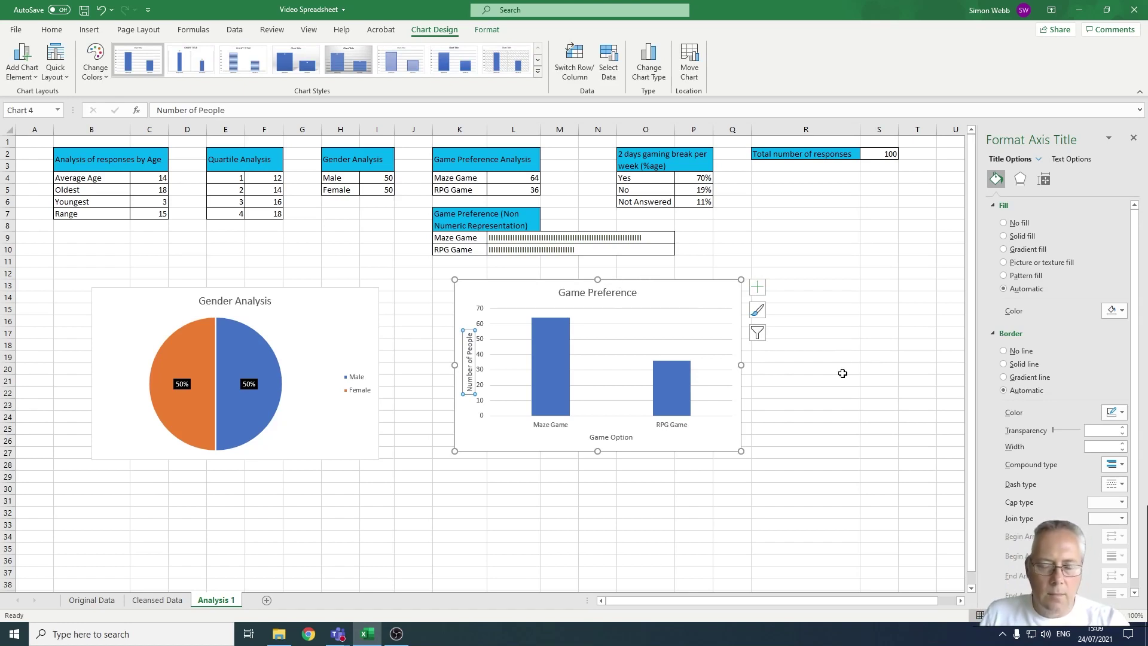
# Add data labels (64 and 36) through More Data Label Options, then close the formatting pane.
pyautogui.click(22, 63)
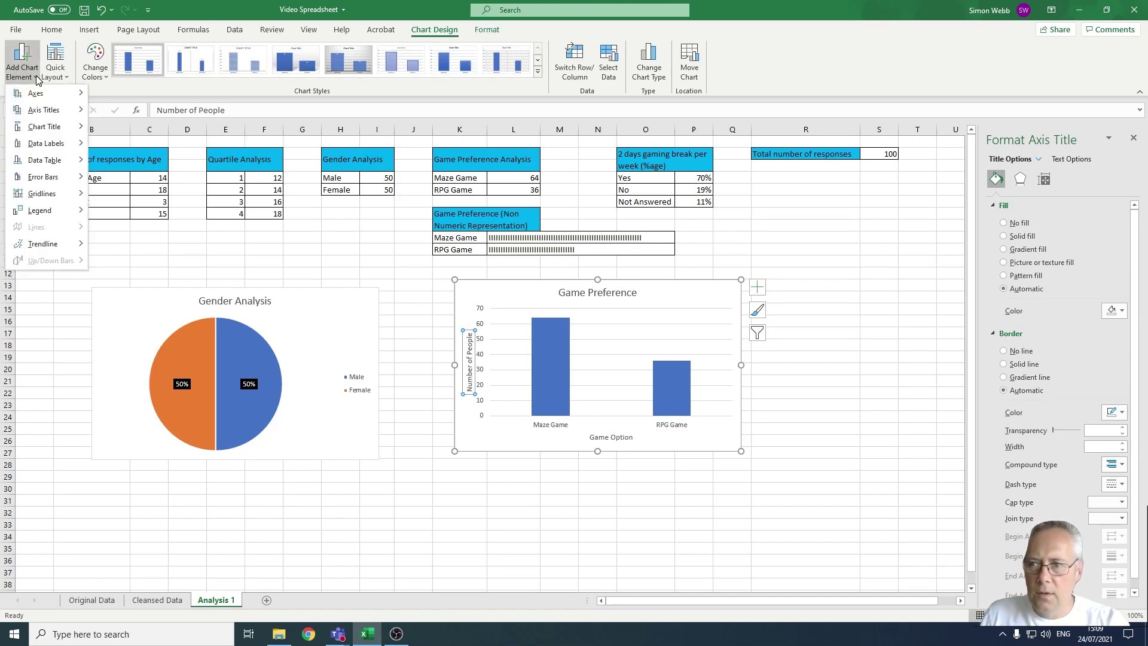
pyautogui.moveTo(39, 136)
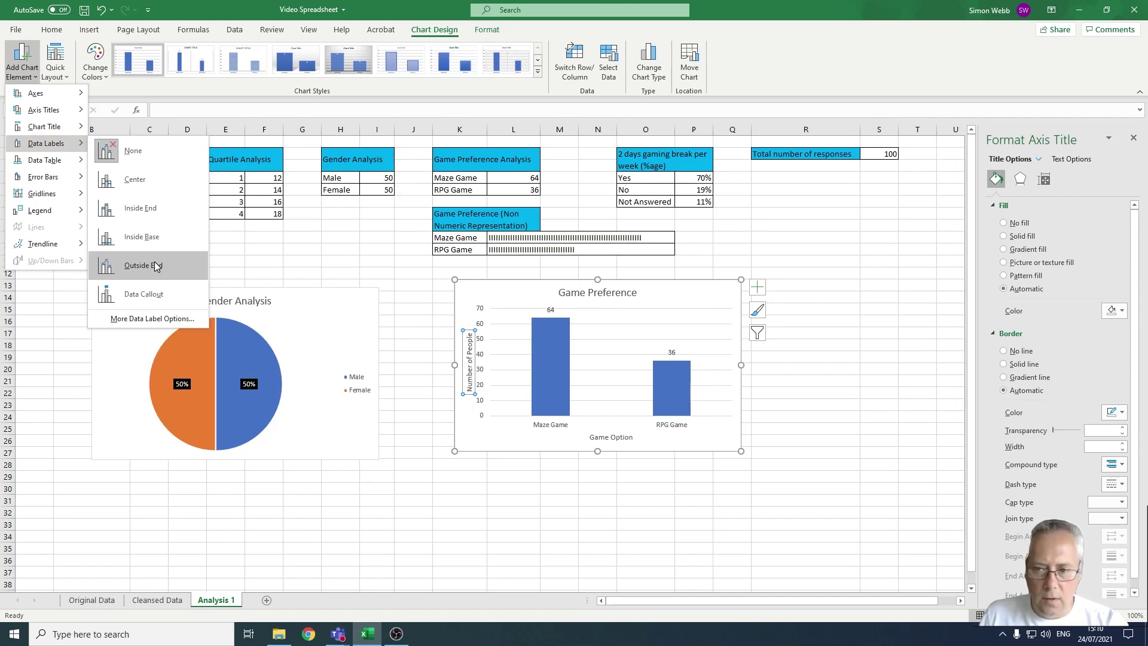
pyautogui.click(152, 319)
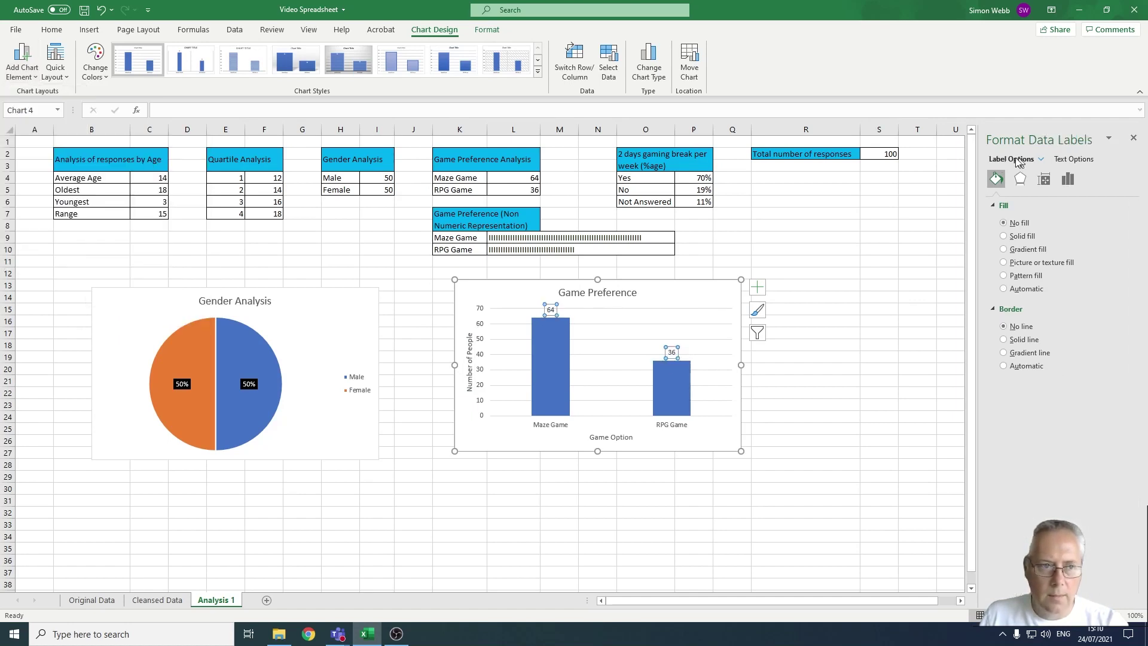
pyautogui.click(1135, 140)
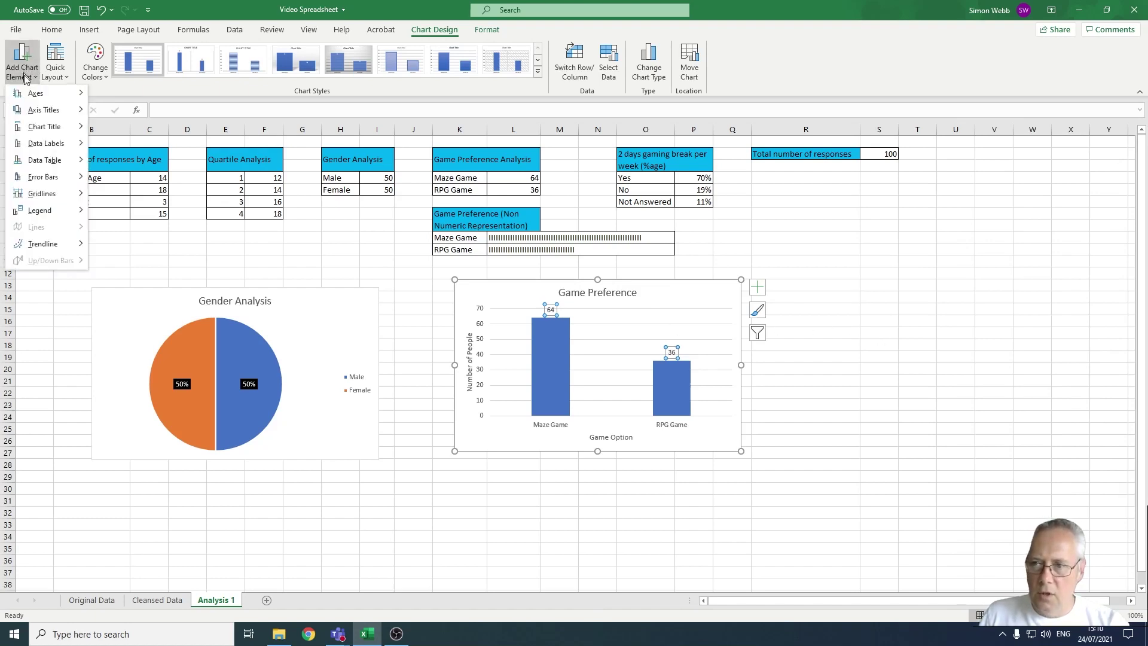
# Set Data Labels to None and nudge the Game Preference chart slightly down.
pyautogui.moveTo(39, 144)
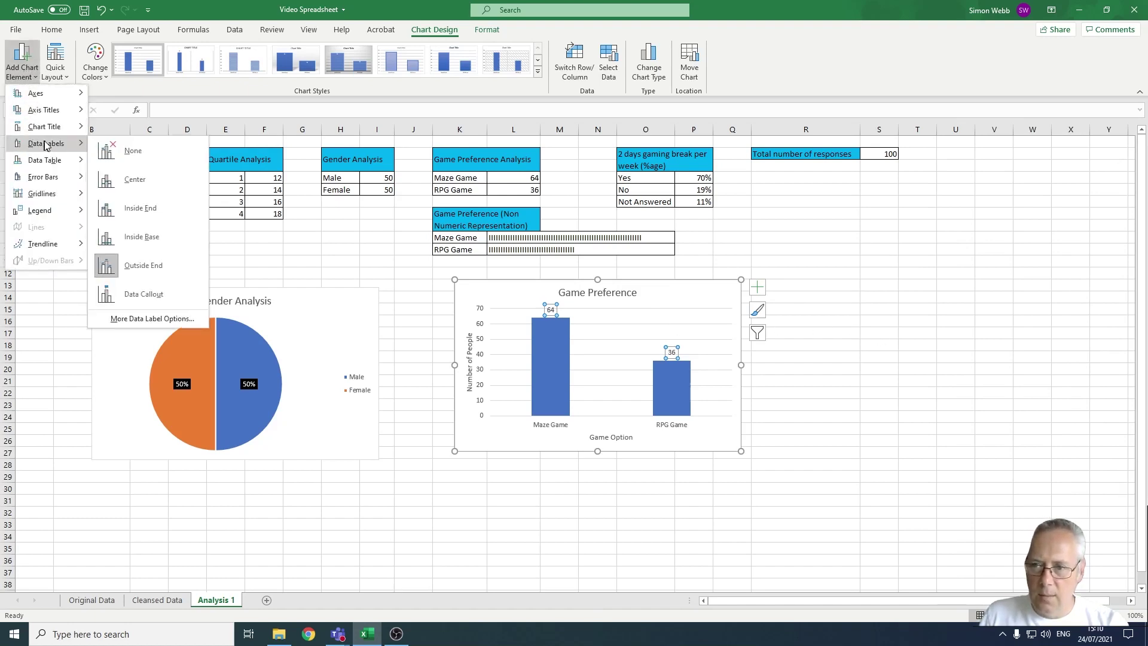
pyautogui.click(124, 151)
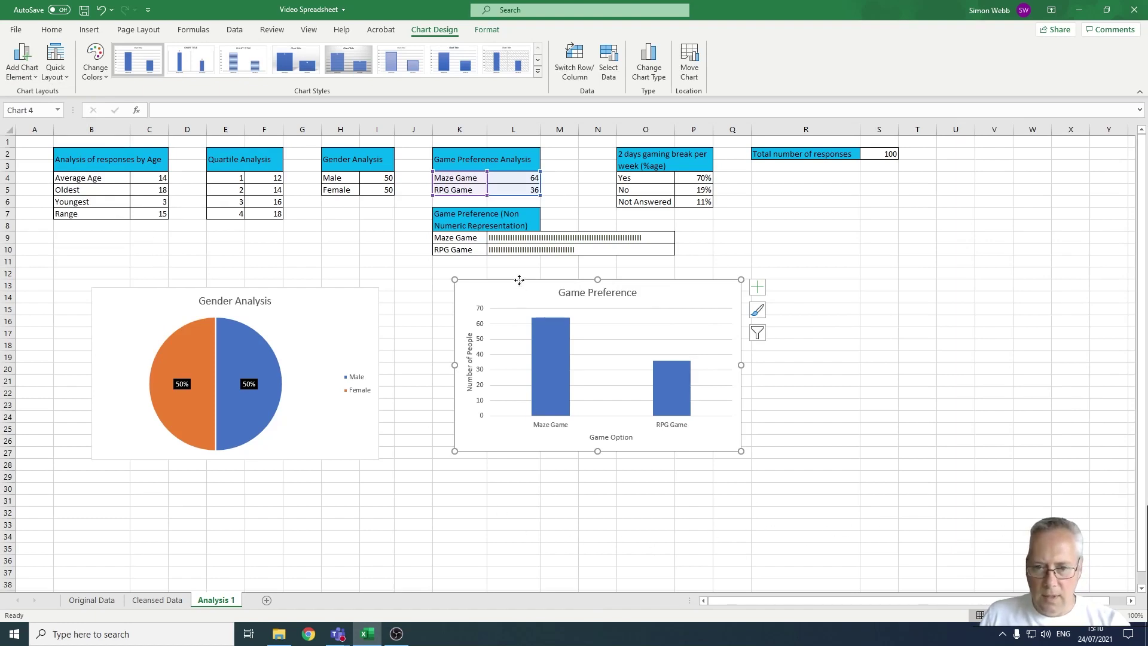
pyautogui.moveTo(520, 281); pyautogui.dragTo(526, 291)
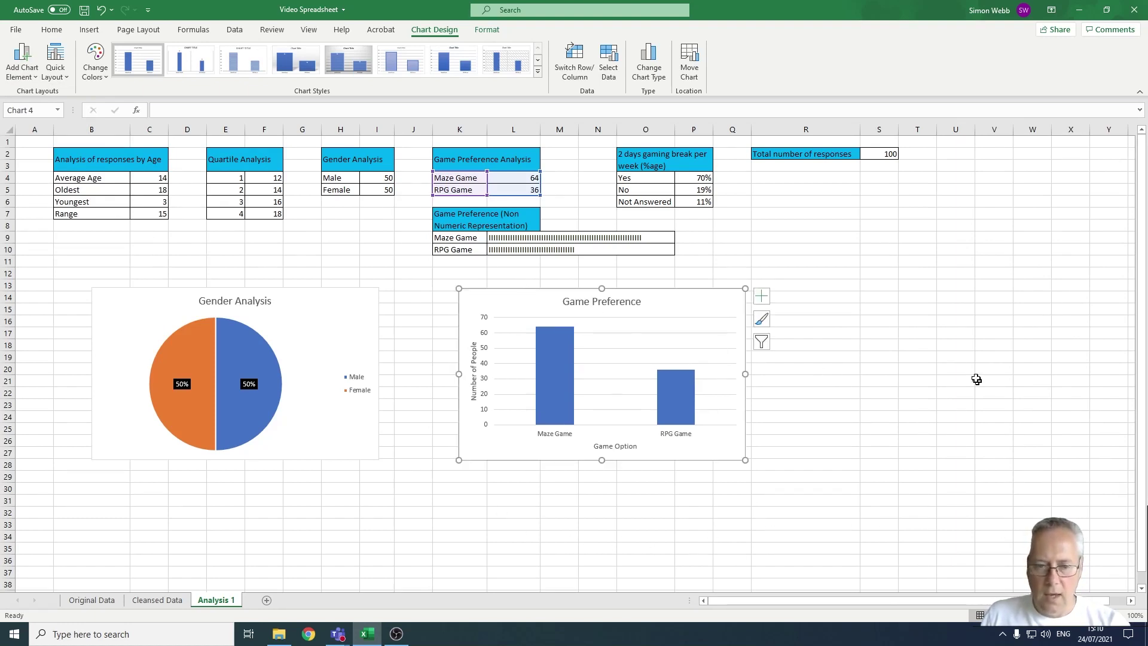